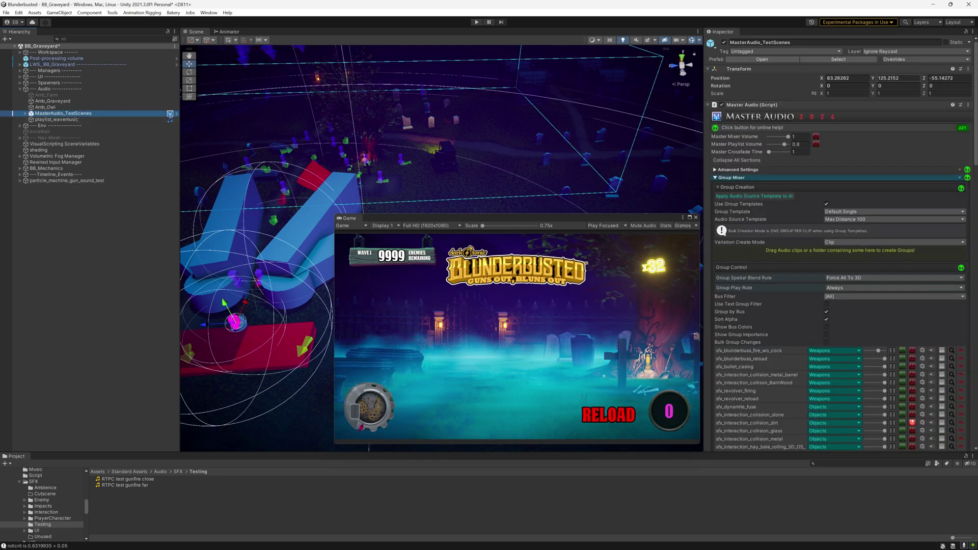
Step: Create Master Audio sound groups on MasterAudio_TestScenes from the RTPC test gunfire close and RTPC test gunfire far clips
click(965, 32)
click(127, 479)
shift+click(147, 485)
drag(150, 482, 799, 253)
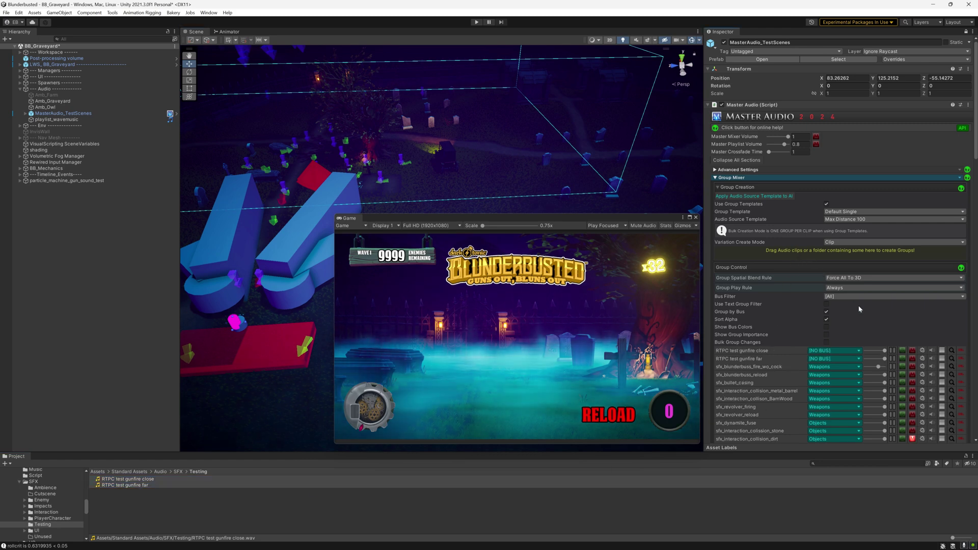
click(965, 32)
Step: Enable Loop Clip on the variations of the RTPC test gunfire close and RTPC test gunfire far groups
click(26, 114)
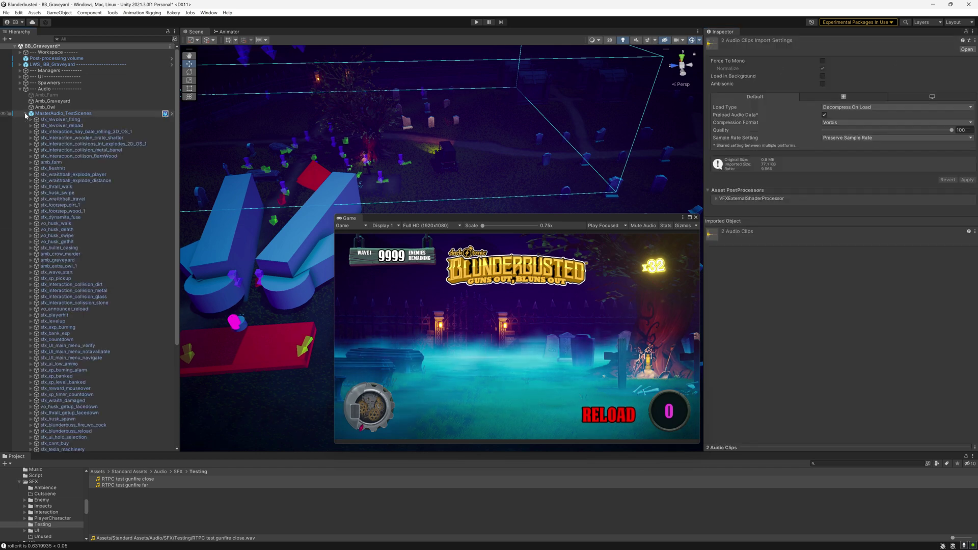
scroll(66, 229, down, 5)
click(102, 380)
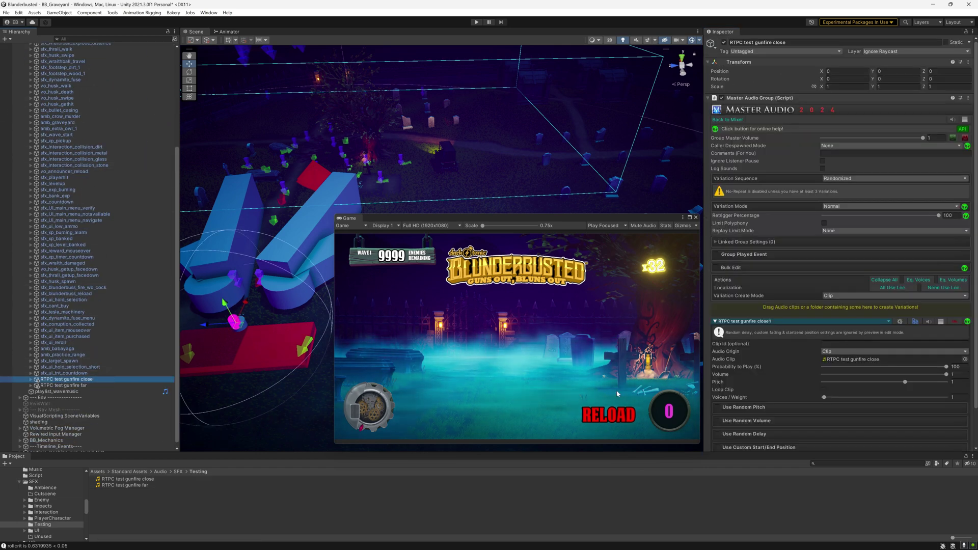
click(824, 390)
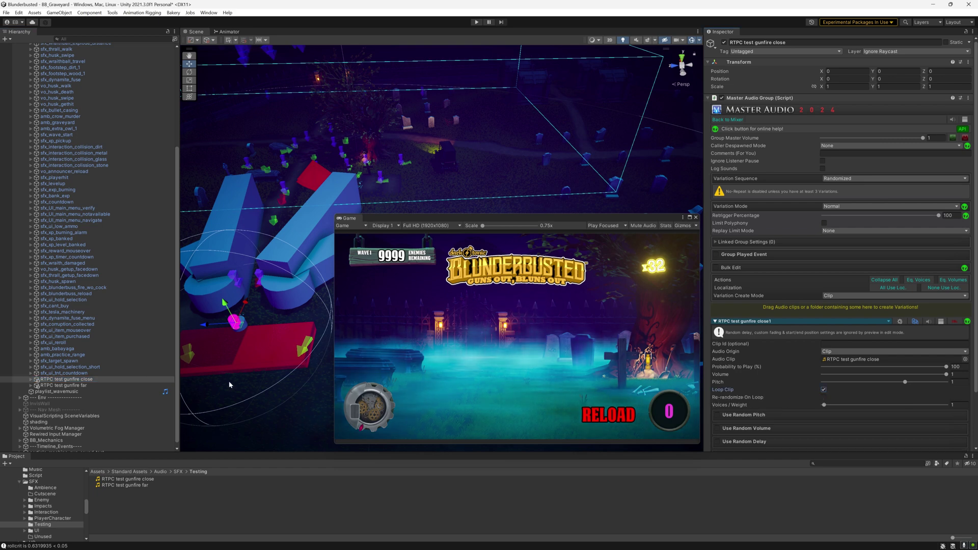
click(107, 386)
click(823, 390)
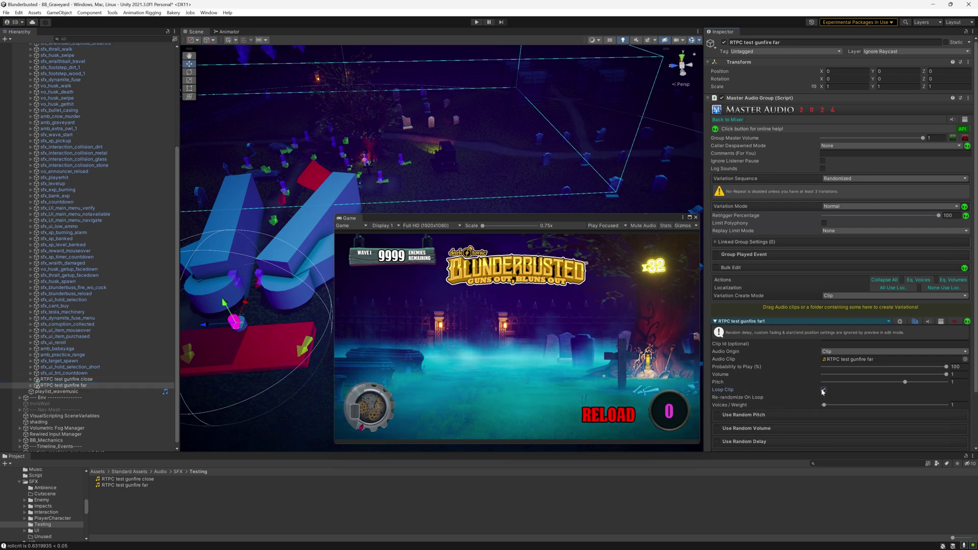
Step: Add a parameter command to the Real-Time Parameter Commands of MasterAudio_TestScenes
scroll(76, 140, up, 5)
click(79, 113)
scroll(764, 203, down, 4)
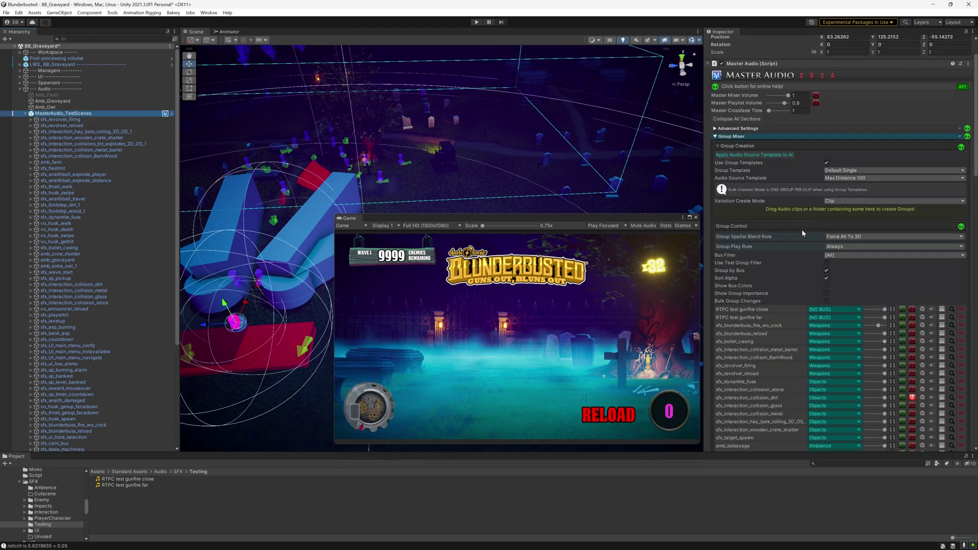
scroll(724, 153, up, 2)
click(715, 138)
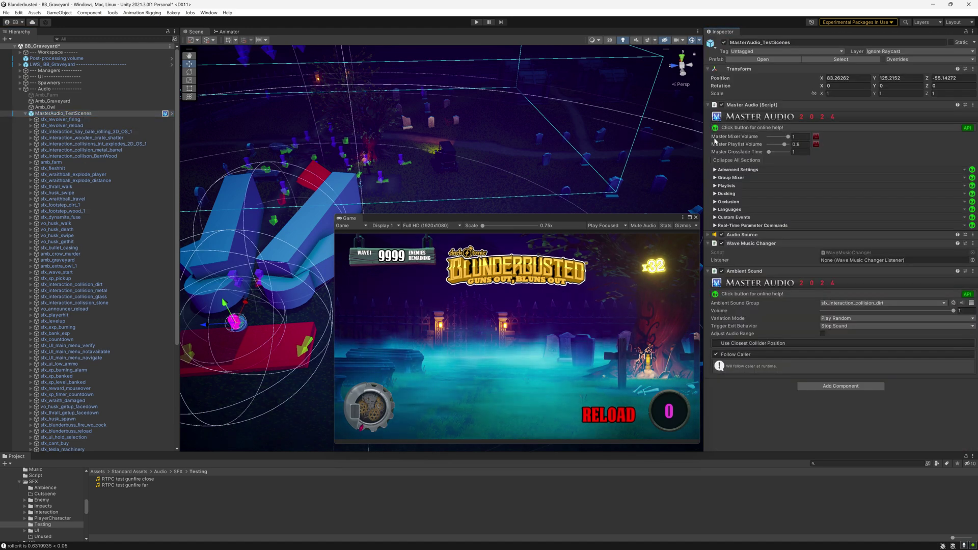
click(715, 227)
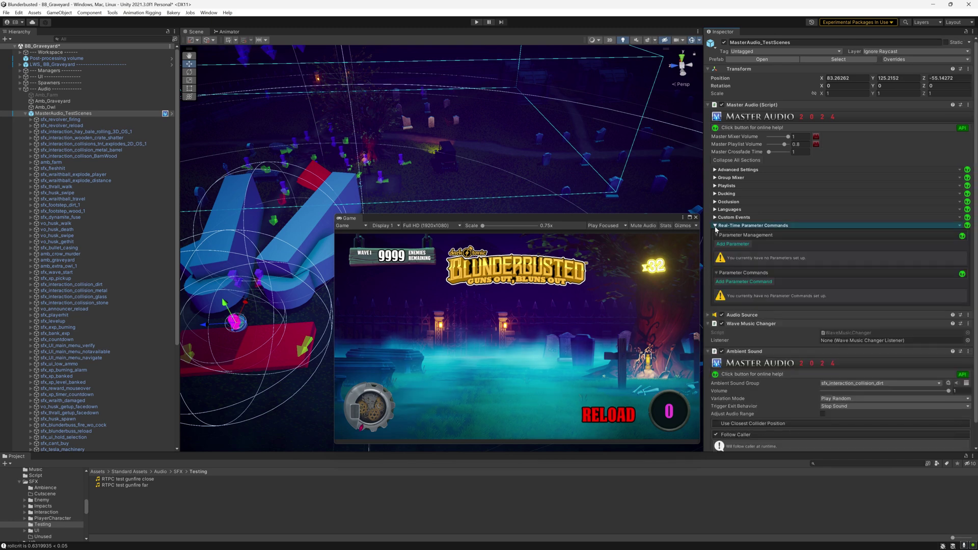
click(747, 282)
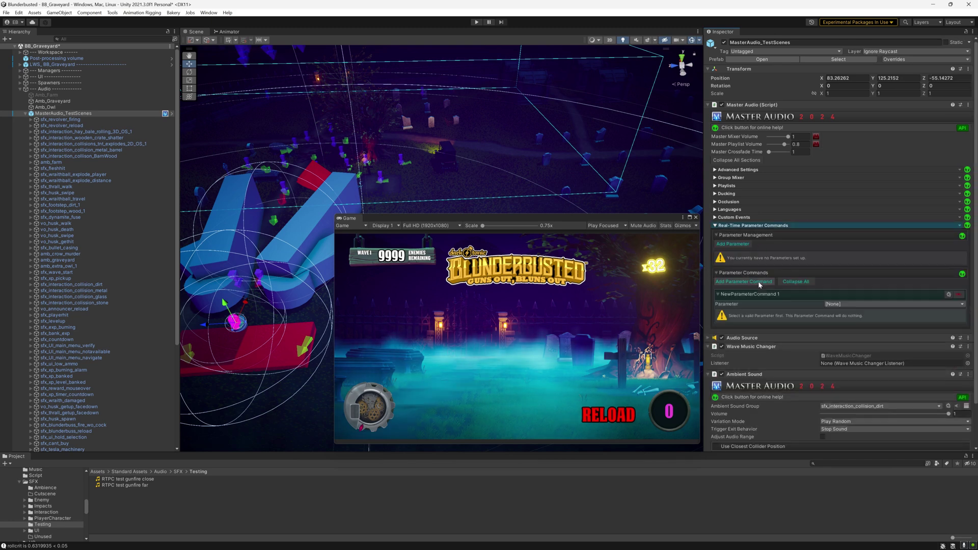
Step: Rename the parameter command mg RTPC test and set its parameter to [Listener Distance]
click(948, 295)
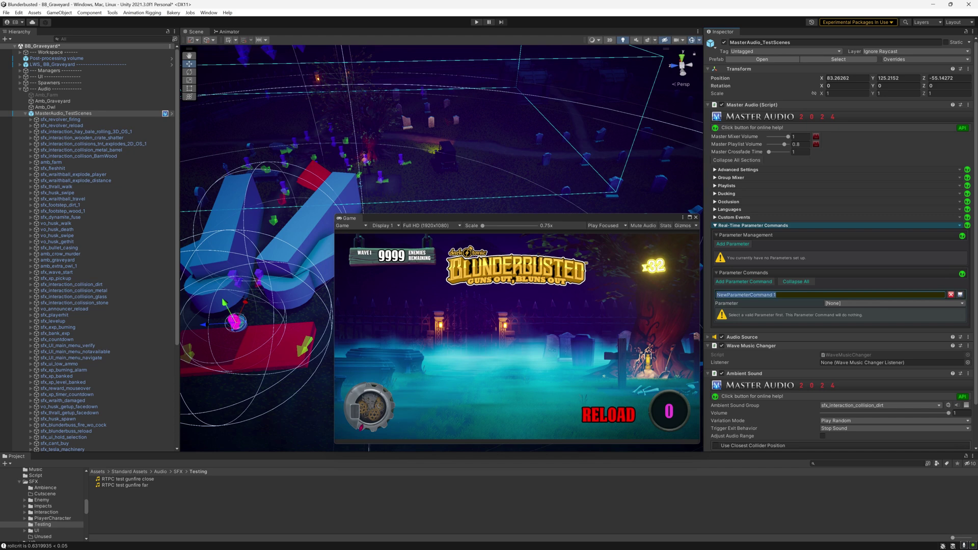
text(mg)
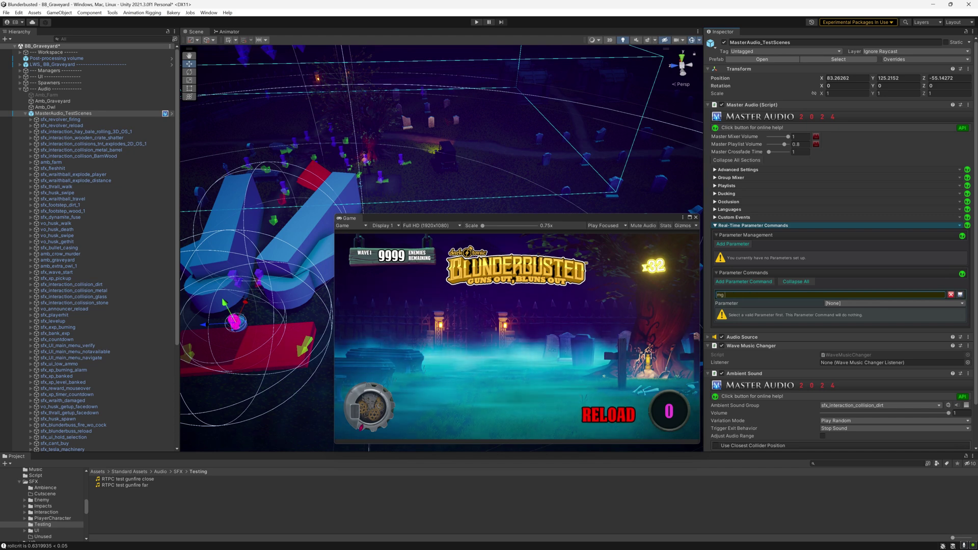
text( RTPC test)
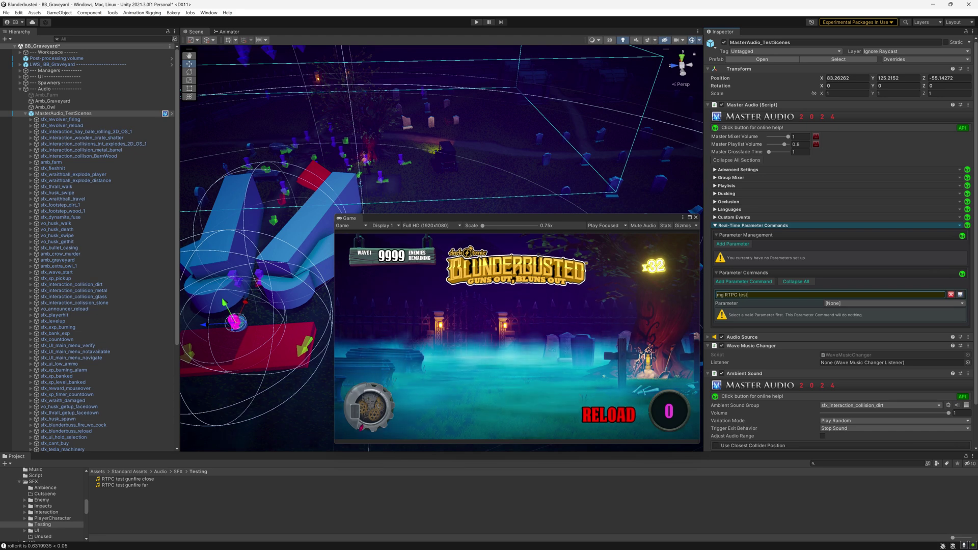
click(960, 295)
click(851, 304)
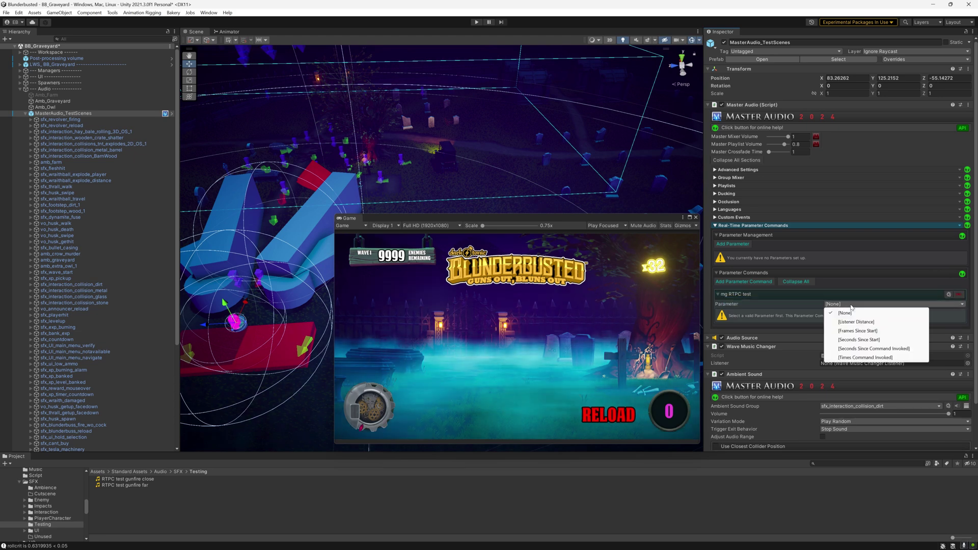
click(856, 322)
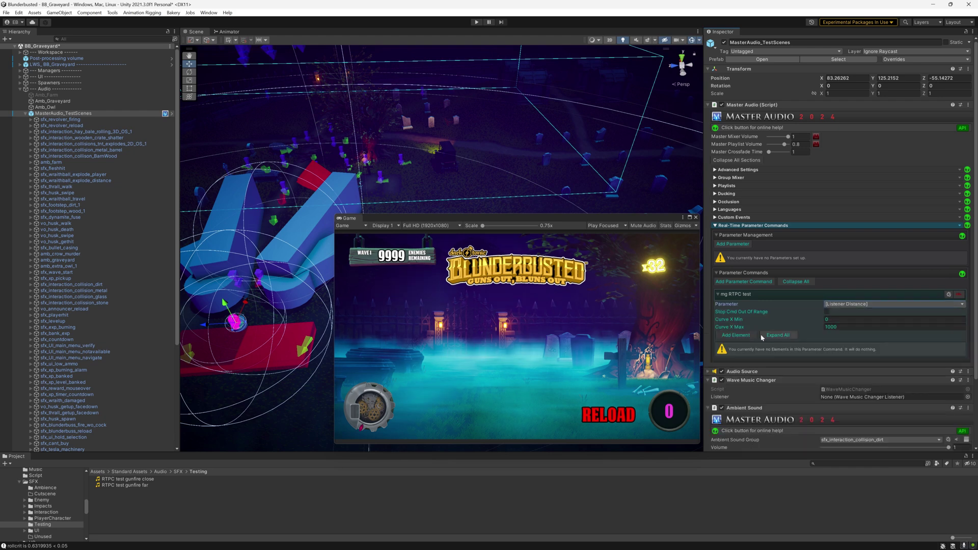
Step: Add two elements to the mg RTPC test command, using the RTPC test gunfire close and RTPC test gunfire far sound groups
click(737, 335)
click(737, 335)
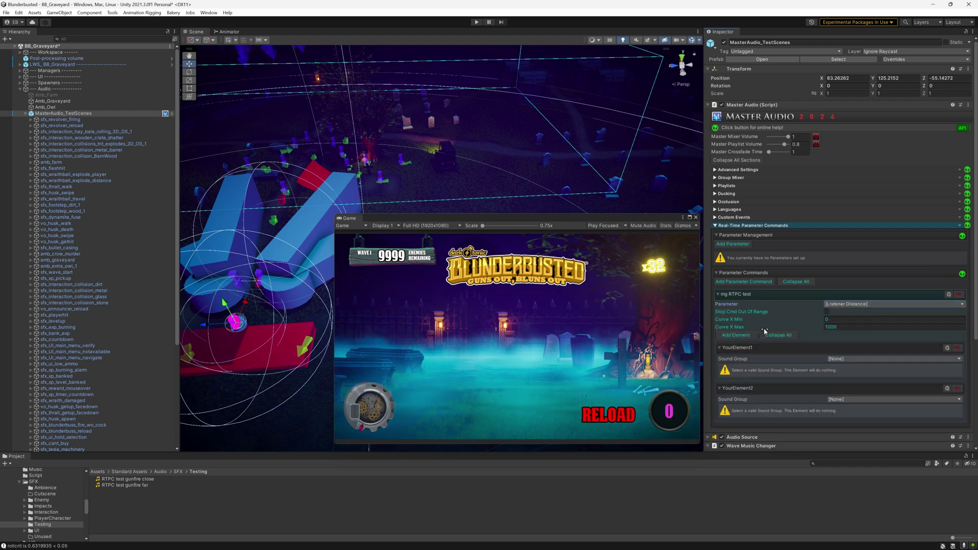
click(877, 360)
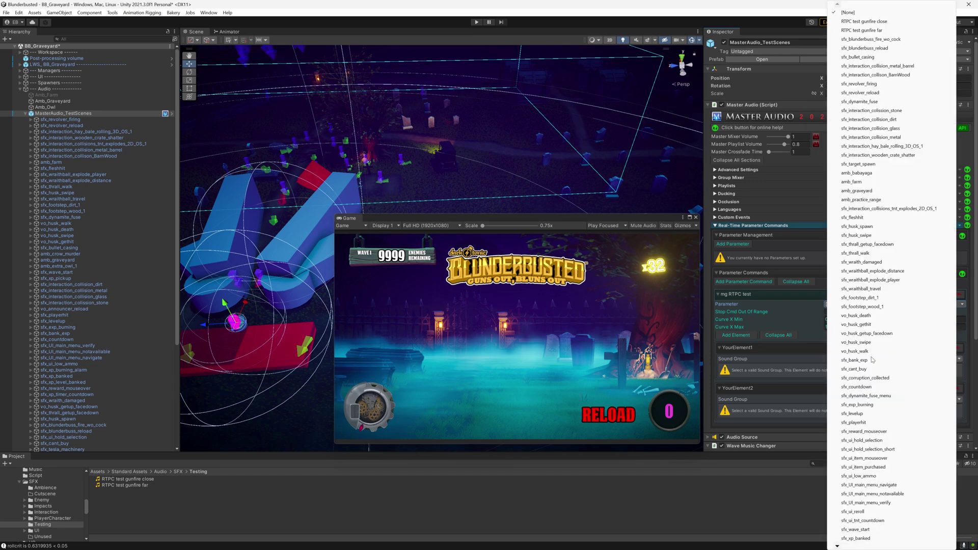
click(886, 24)
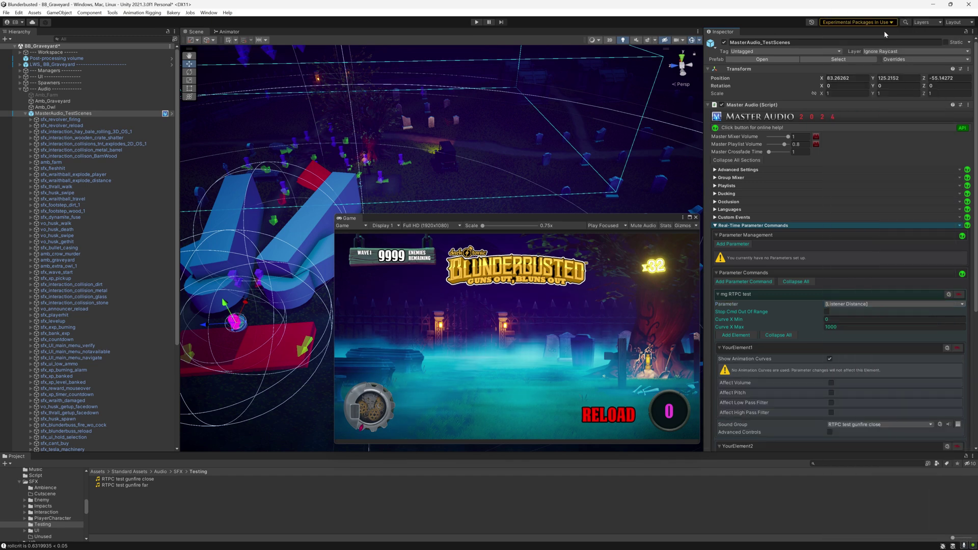
scroll(852, 212, down, 5)
scroll(860, 255, down, 3)
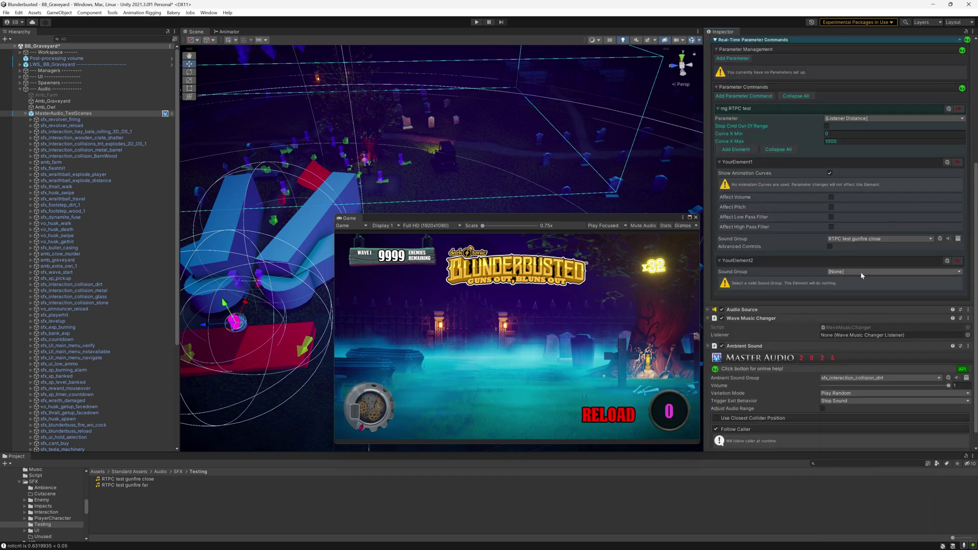
click(861, 272)
click(883, 31)
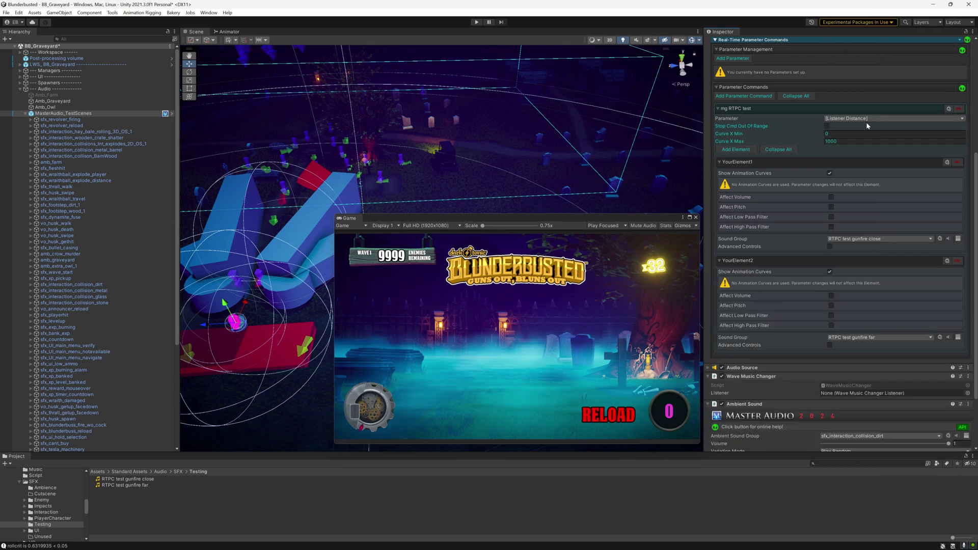
Step: Enable Affect Volume and the Fade In/Out Fields for the gunfire close element, with a Max Volume of 0.5
scroll(886, 305, up, 1)
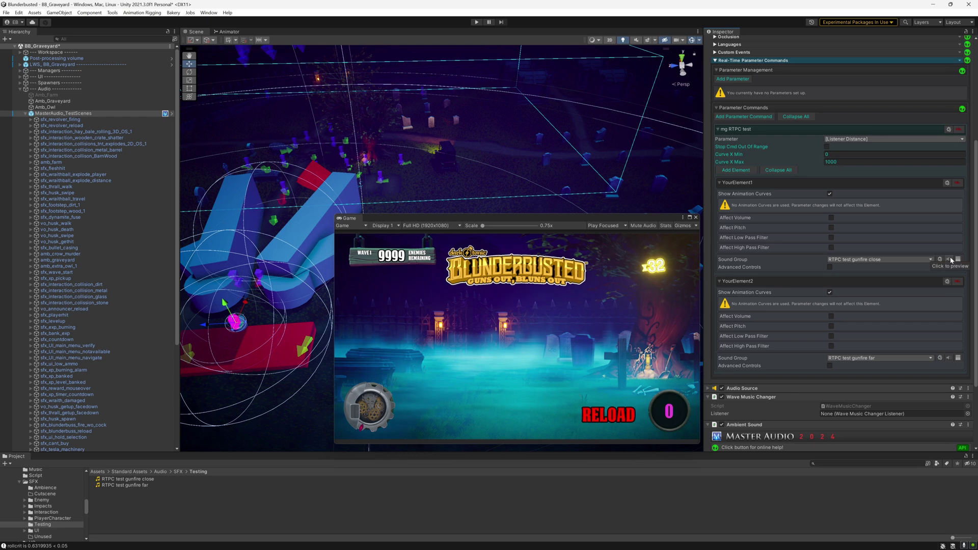
click(832, 218)
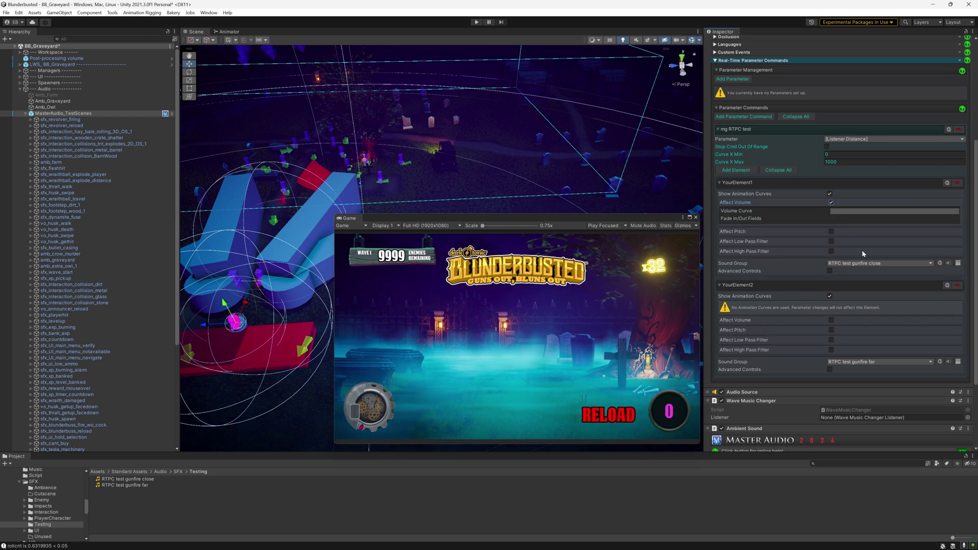
click(832, 219)
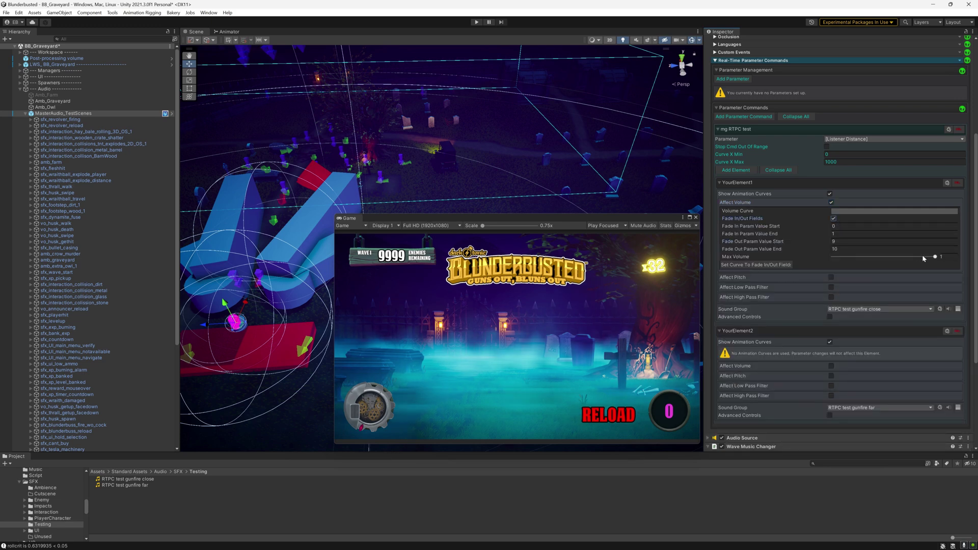
text(0.5)
key(Return)
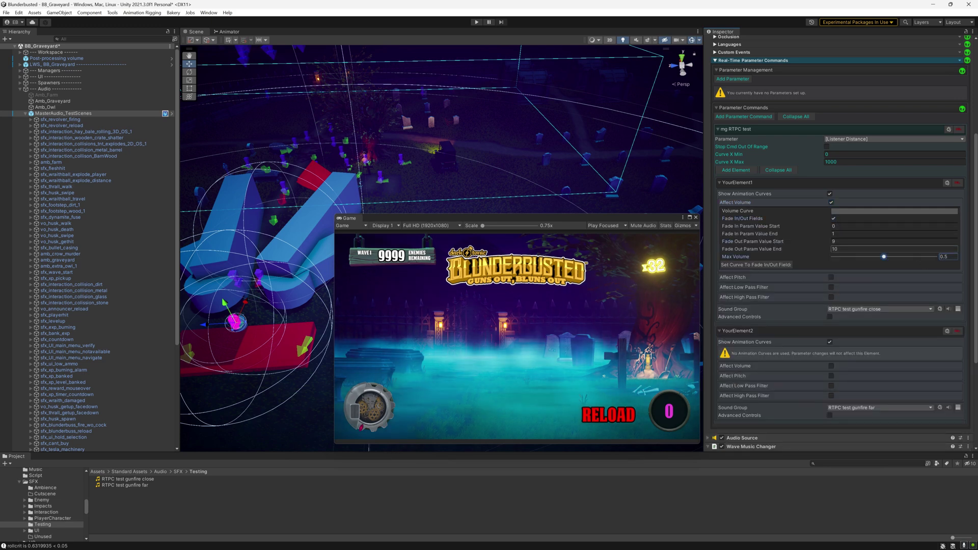
Step: Set the gunfire close element's volume curve to its fade in/out fields and inspect the curve
click(857, 212)
click(971, 206)
click(756, 265)
click(851, 211)
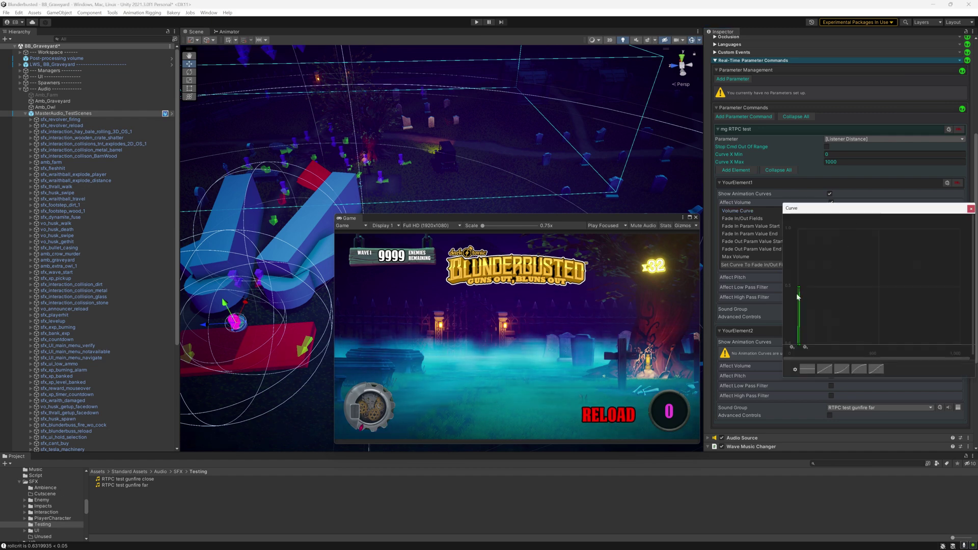
click(971, 208)
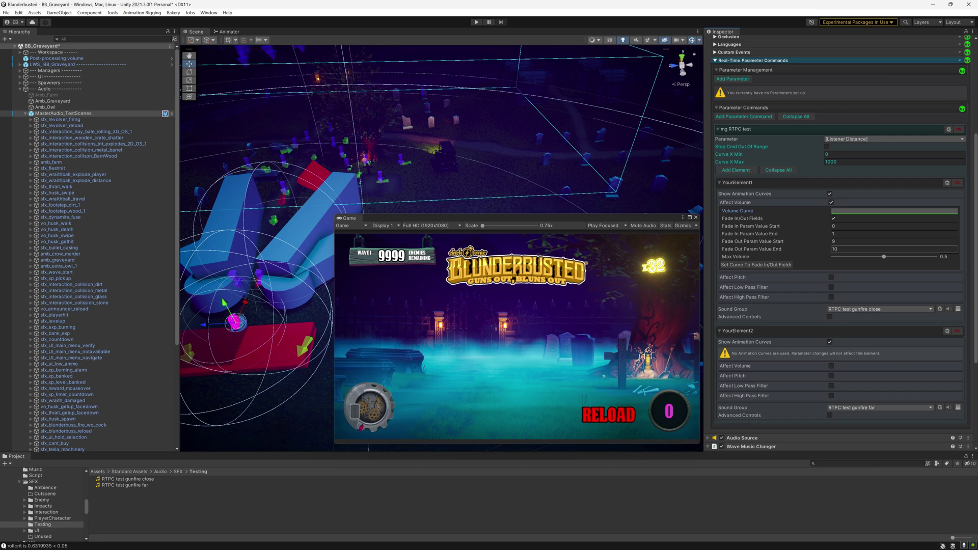
Step: Set the gunfire close element's Fade Out Param Value End to 50, Fade In End to 0 and Fade Out Start to 0
text(50)
click(843, 234)
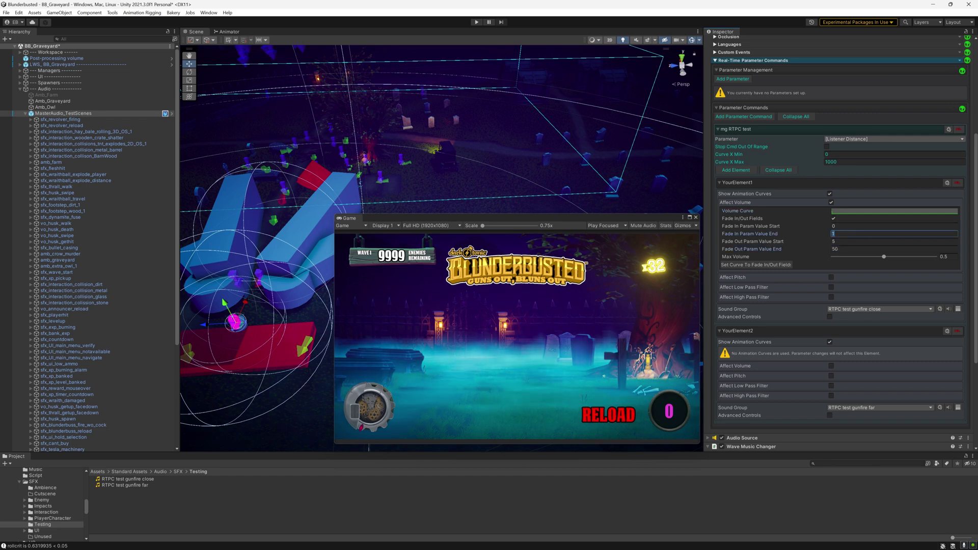
text(0)
key(Tab)
text(0)
Step: Inspect the gunfire close element's volume curve with the new fade values
click(846, 210)
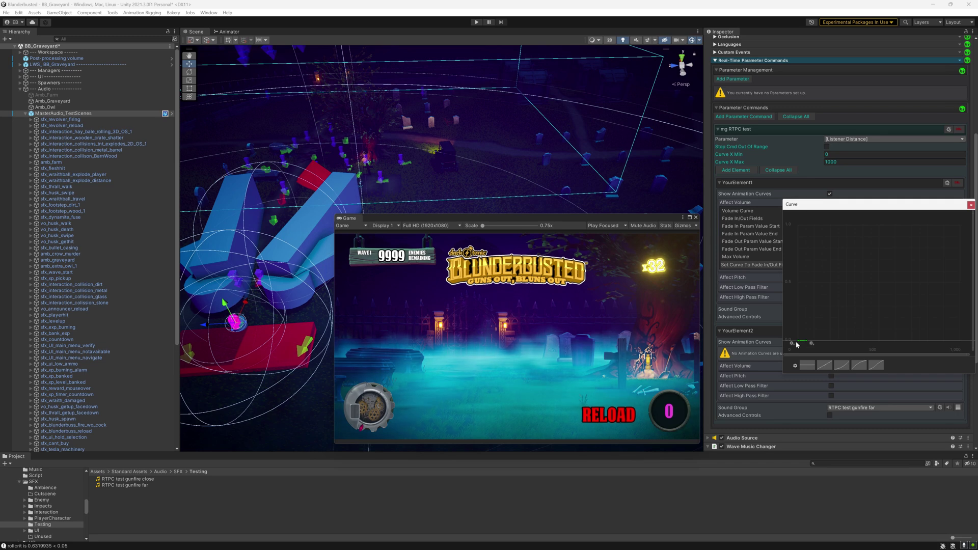
scroll(800, 340, up, 5)
scroll(800, 341, up, 2)
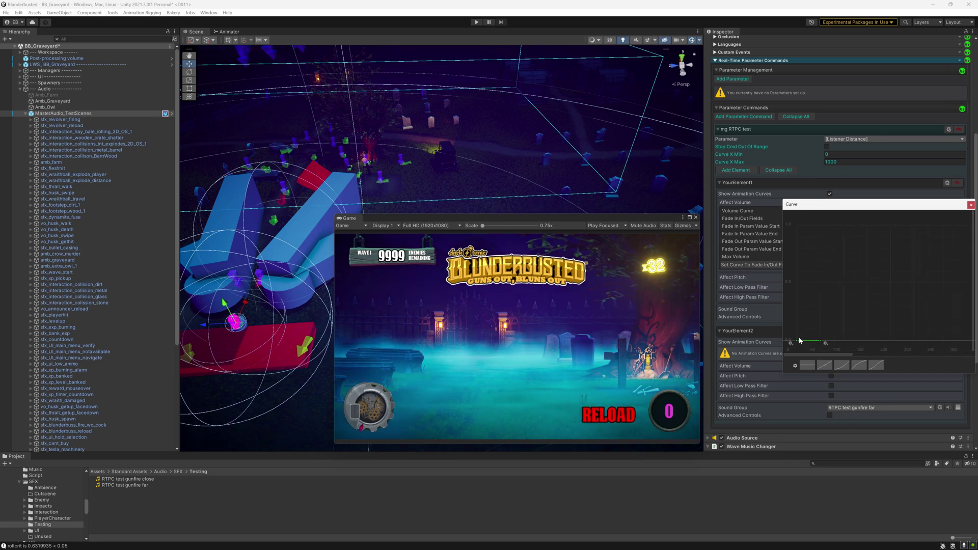
click(972, 206)
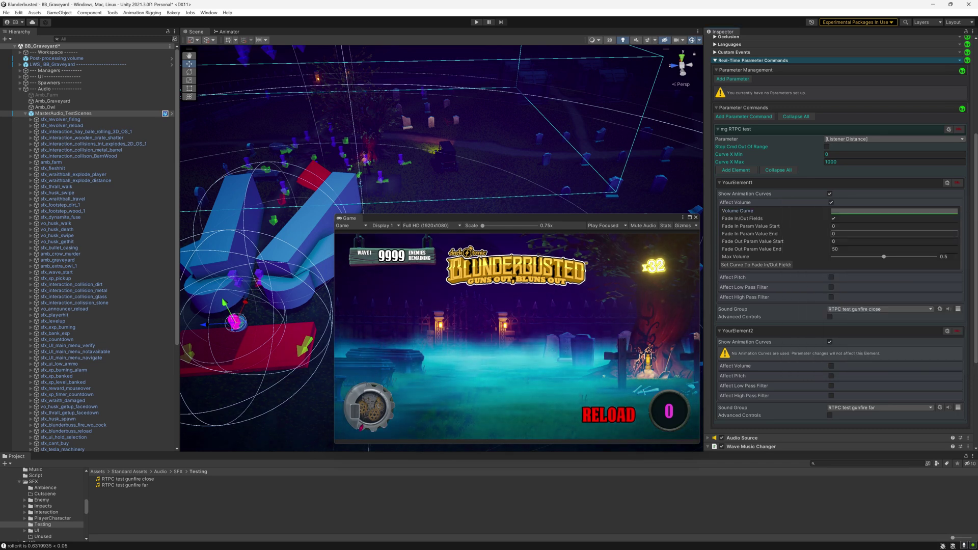
Step: Set the gunfire close element's Fade Out Param Value Start to 0.01, apply the fade fields to its volume curve and check the curve
text(0.01)
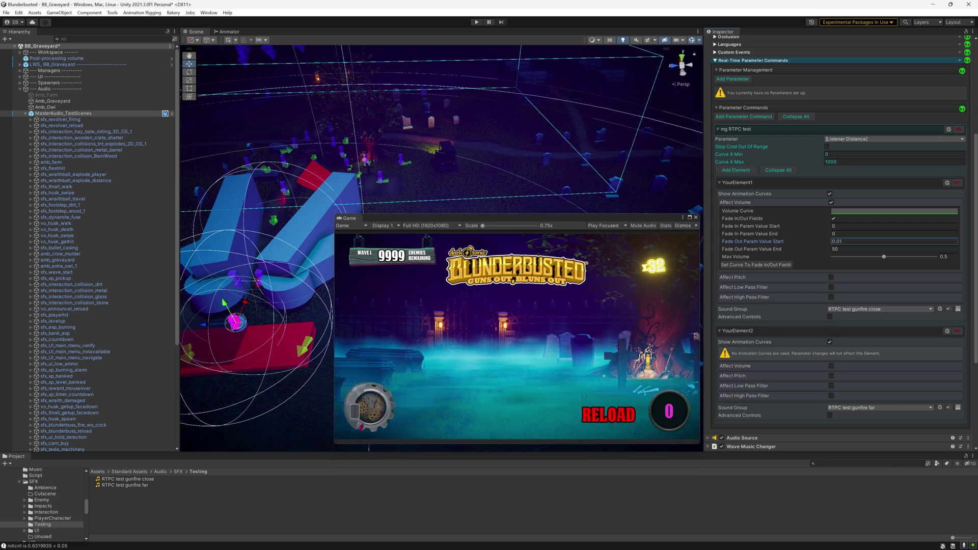
click(781, 265)
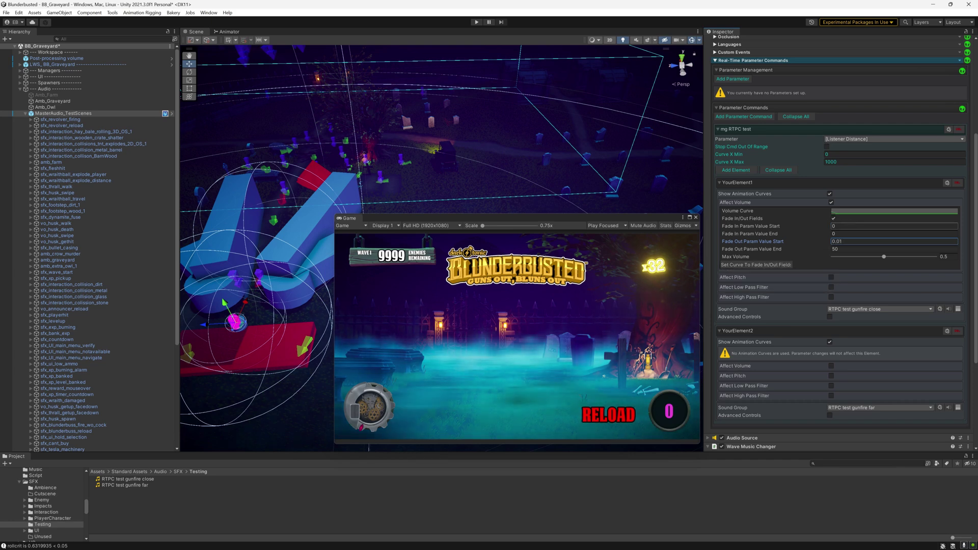
click(847, 212)
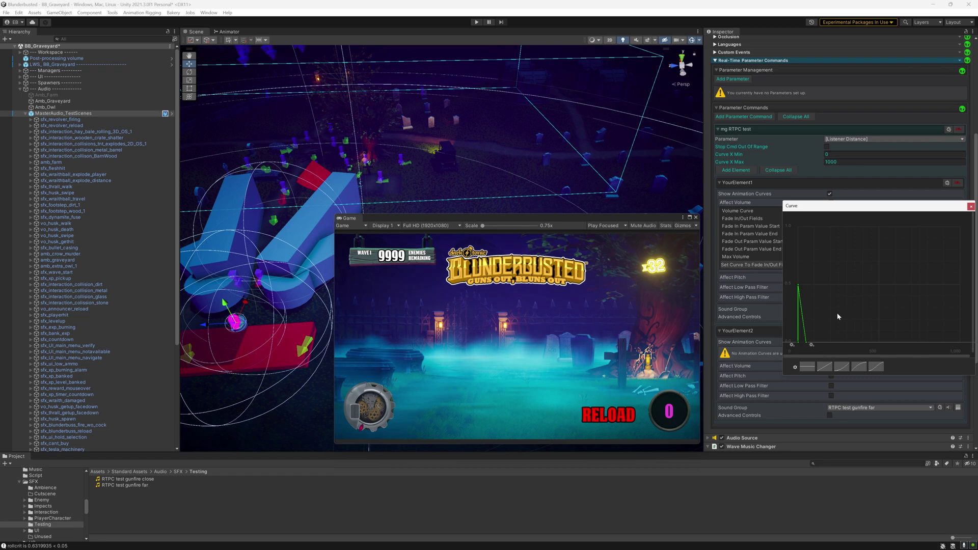
click(971, 206)
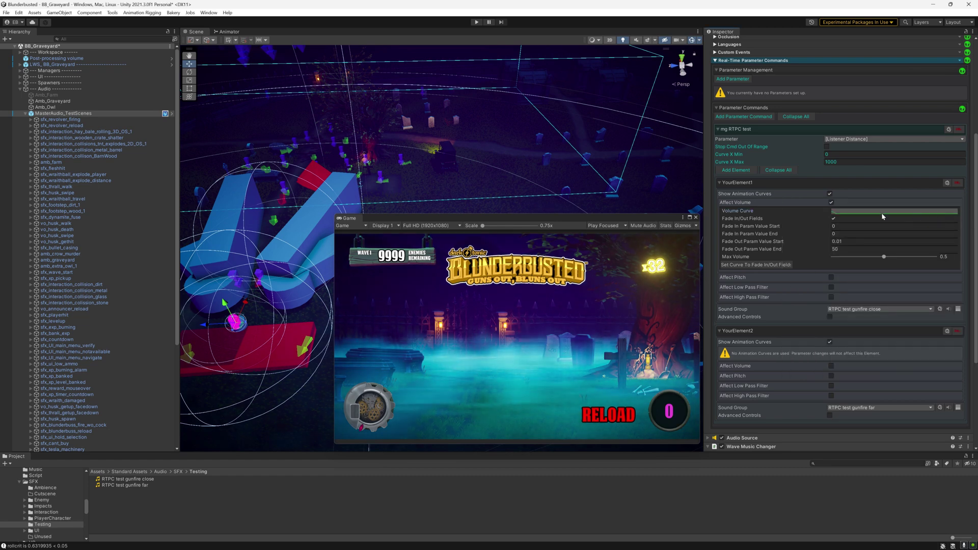
Step: Enable Affect Volume and the Fade In/Out Fields for the RTPC test gunfire far element
scroll(811, 264, down, 4)
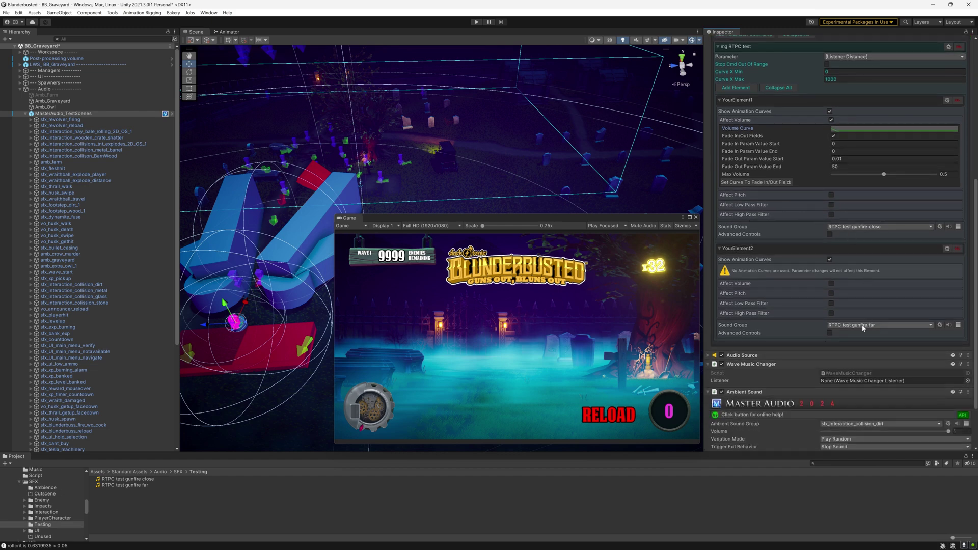
click(832, 284)
click(833, 284)
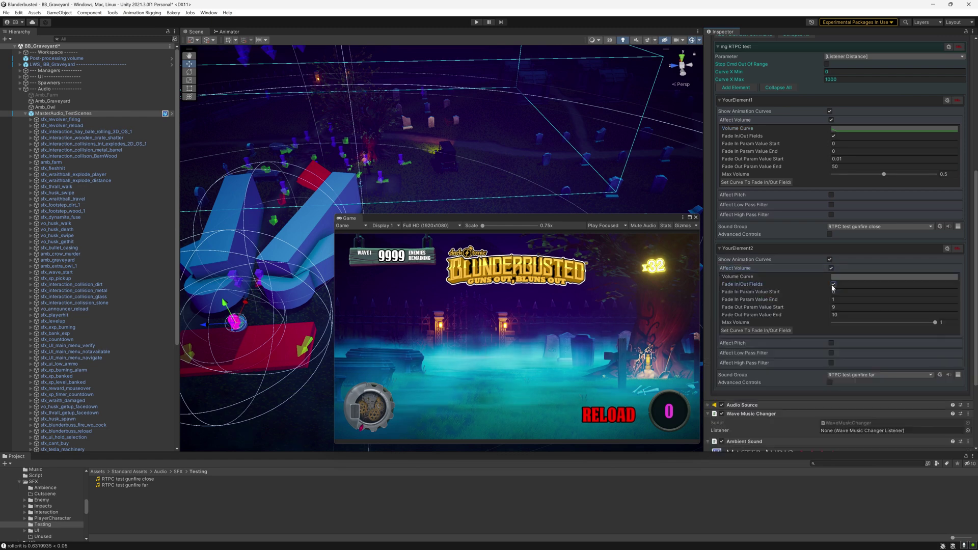
Step: Set the gunfire far element's Fade In Start to 15, Fade In End and Fade Out Start to 30, Fade Out End to 200, and apply them to its curve
scroll(817, 280, down, 2)
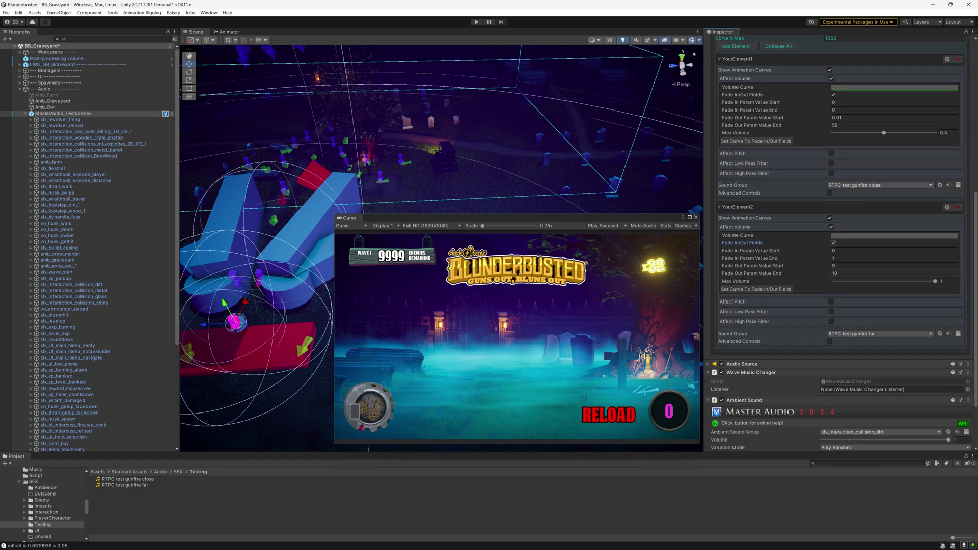
text(200)
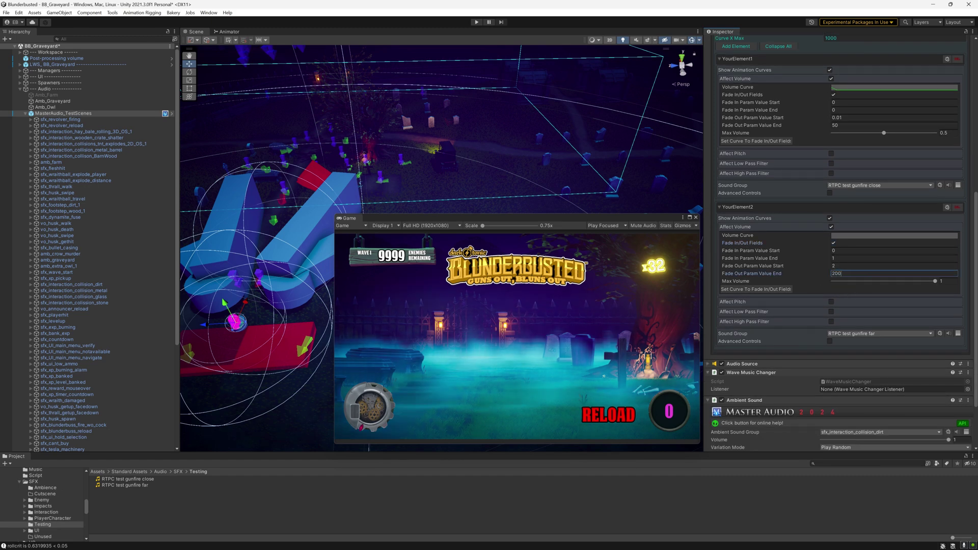
click(836, 266)
text(30)
click(845, 259)
text(30)
click(845, 251)
text(1)
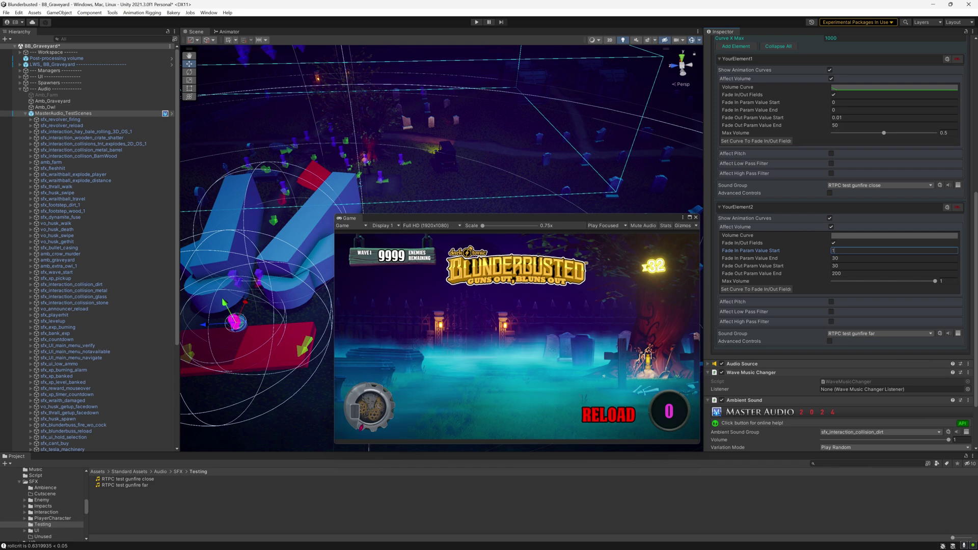
text(5)
click(770, 290)
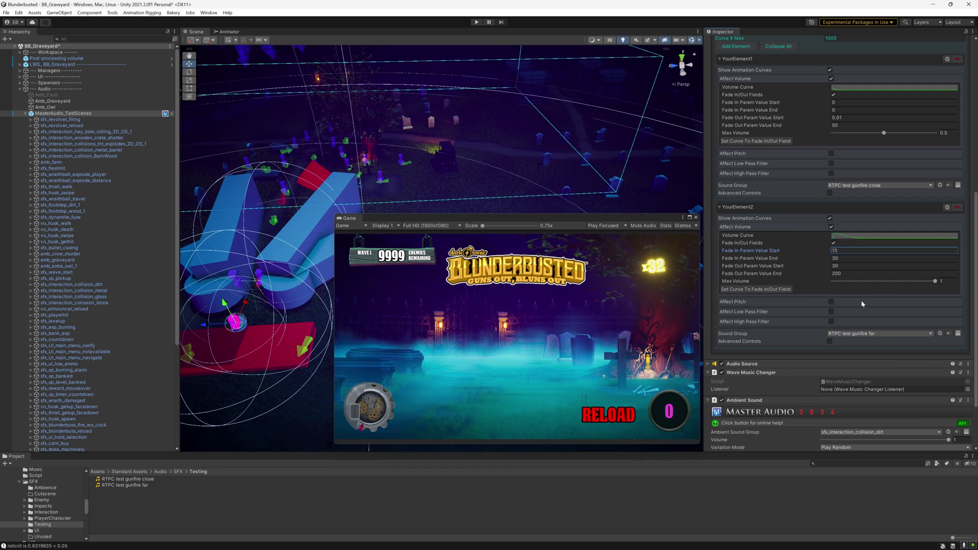
Step: Inspect the gunfire far element's volume curve up close and review both elements of the mg RTPC test command
click(866, 235)
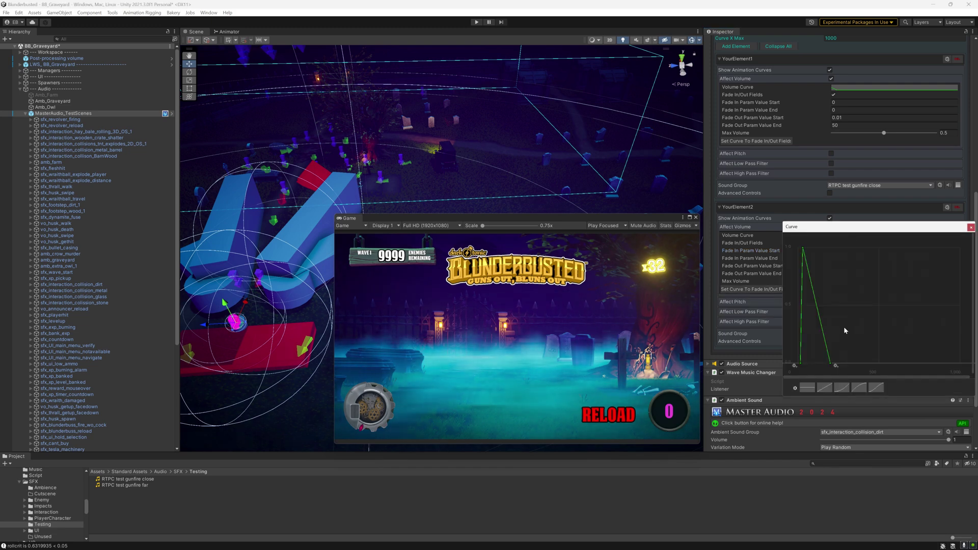
scroll(800, 353, up, 3)
scroll(802, 351, up, 3)
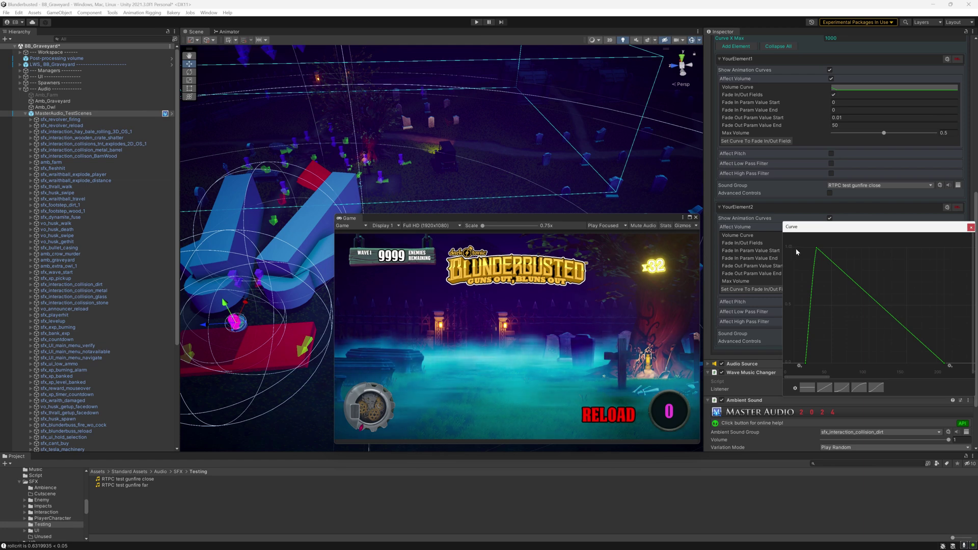
click(971, 228)
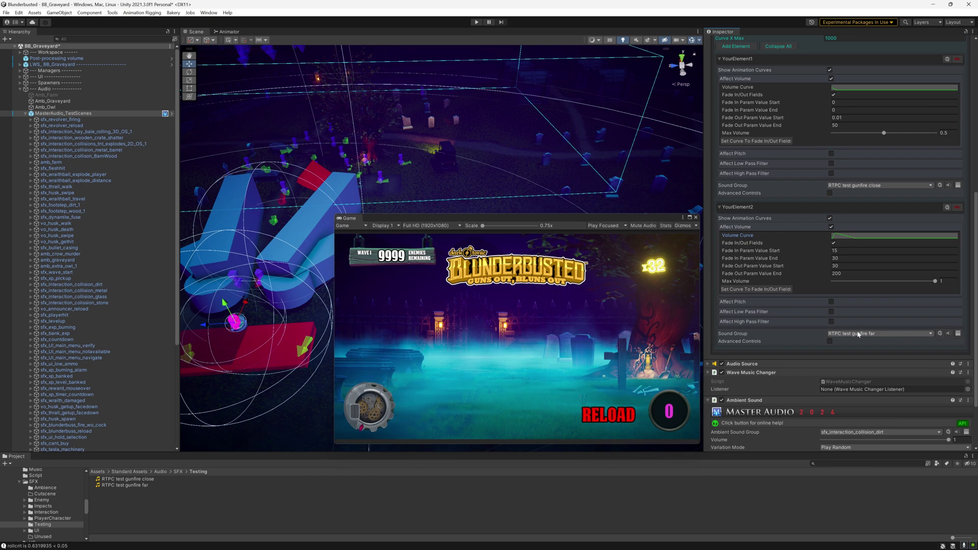
scroll(858, 294, up, 4)
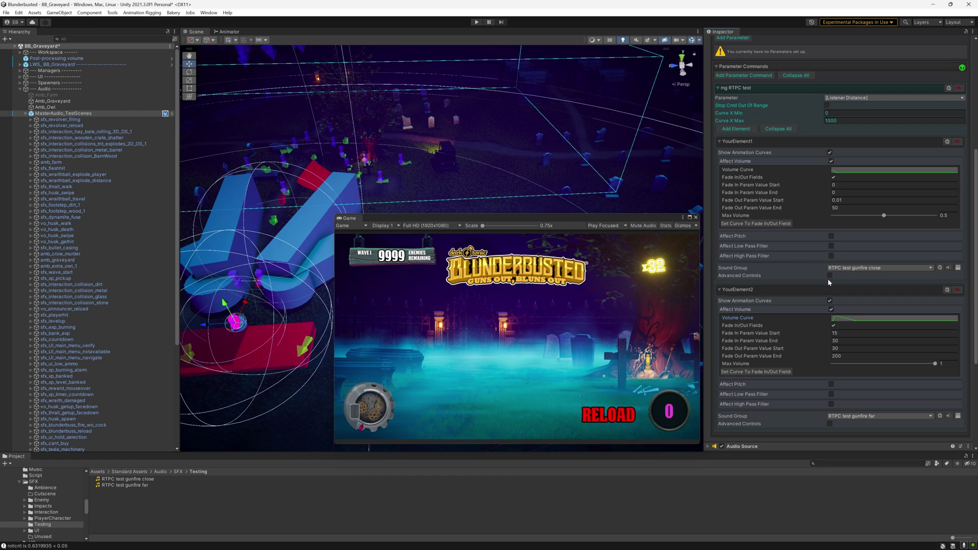
scroll(831, 280, up, 1)
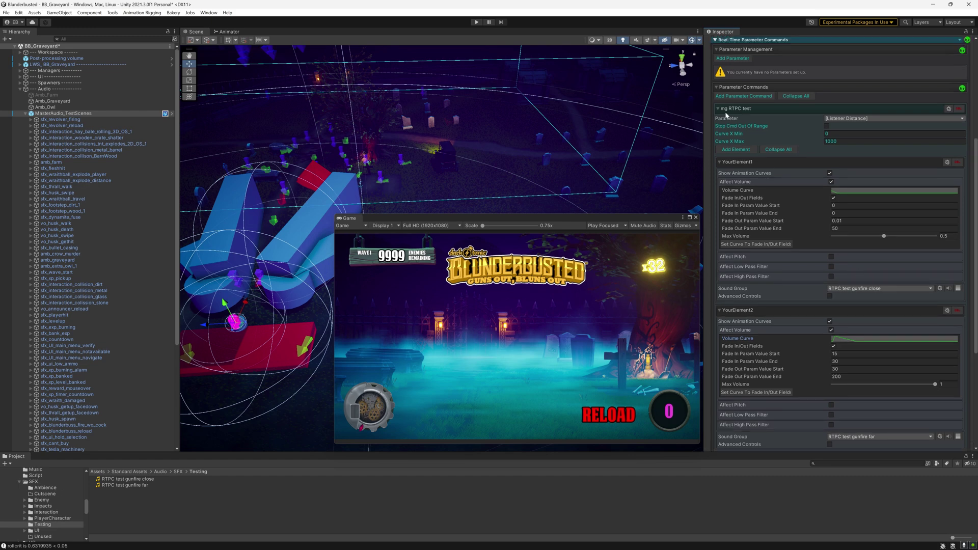
Step: Add a Master Audio Event Sounds component to the particle_machine_gun_sound_test object
click(26, 116)
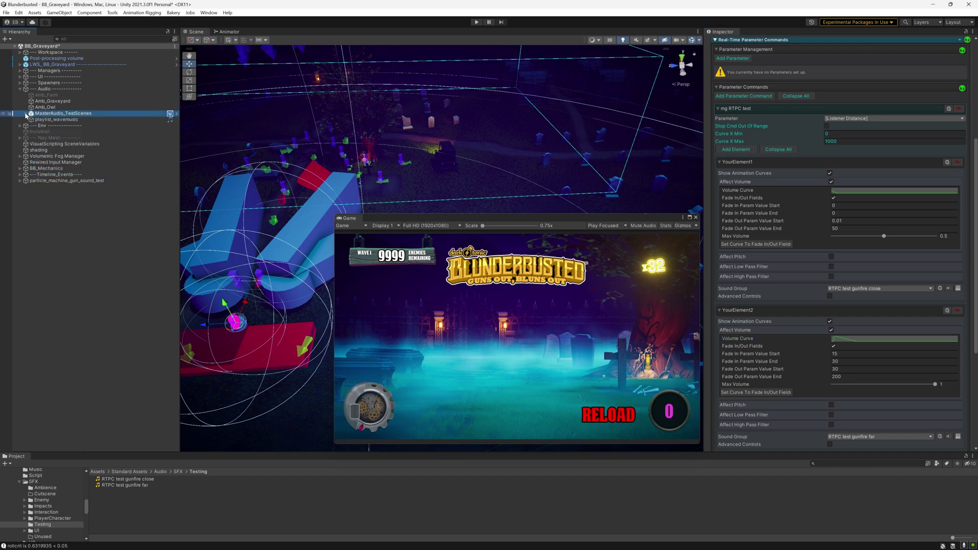
click(87, 180)
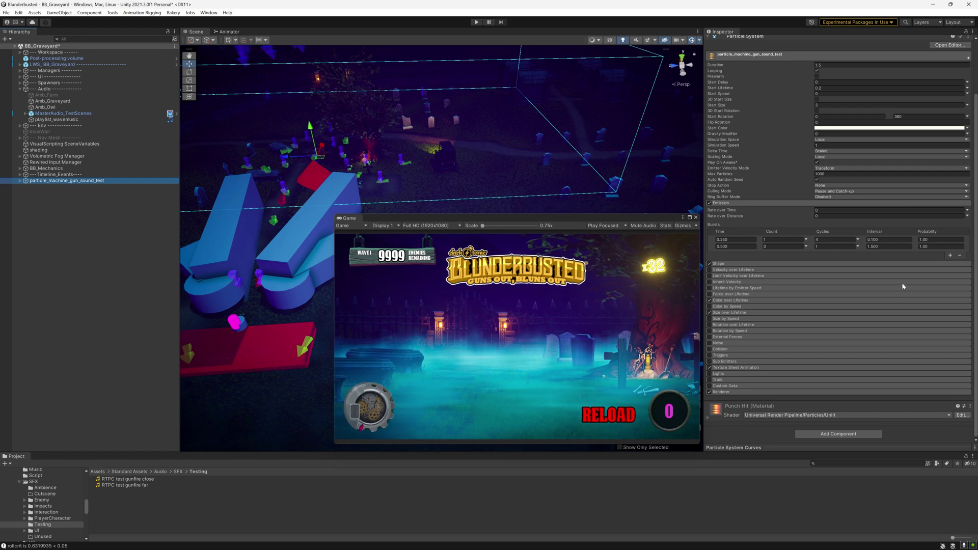
click(859, 434)
click(844, 483)
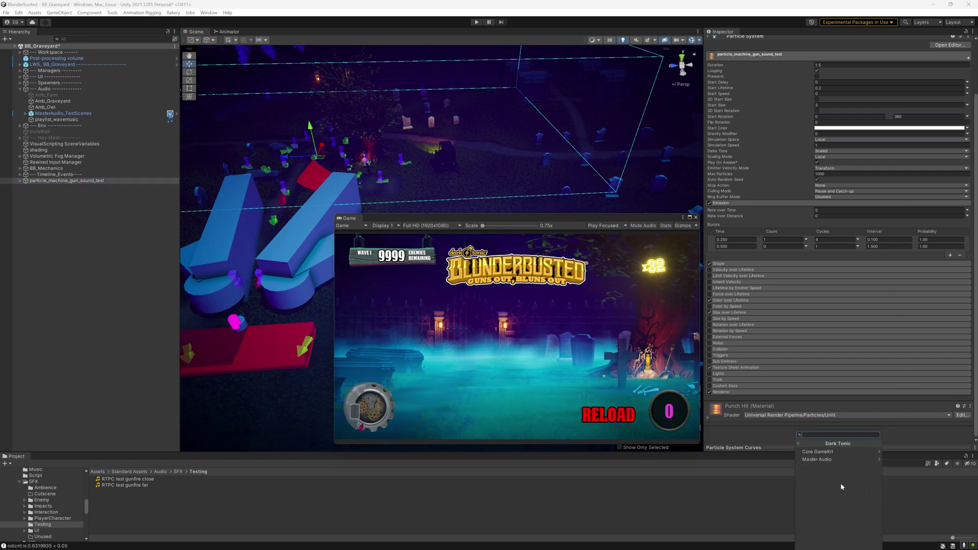
click(835, 460)
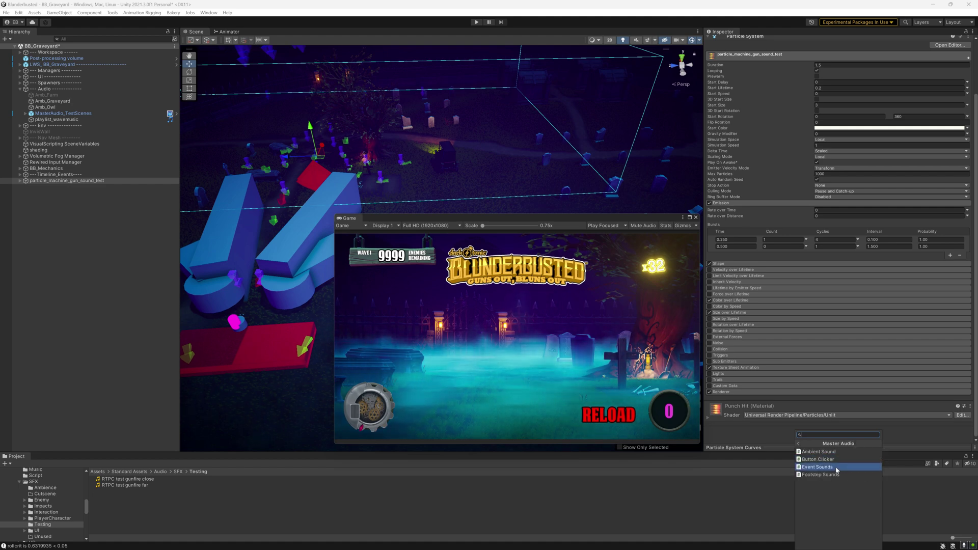
click(836, 458)
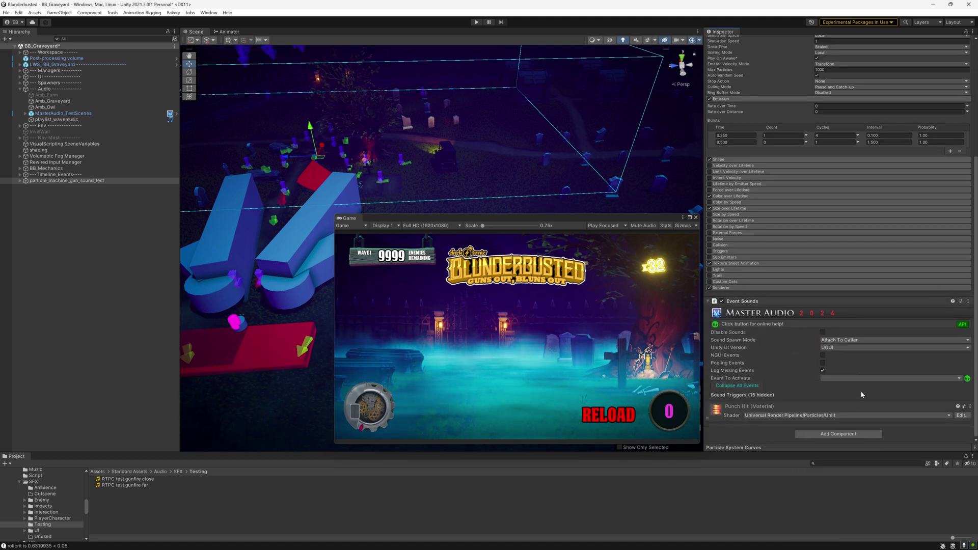
Step: Activate the Visible event as a sound trigger in the Event Sounds component
click(851, 379)
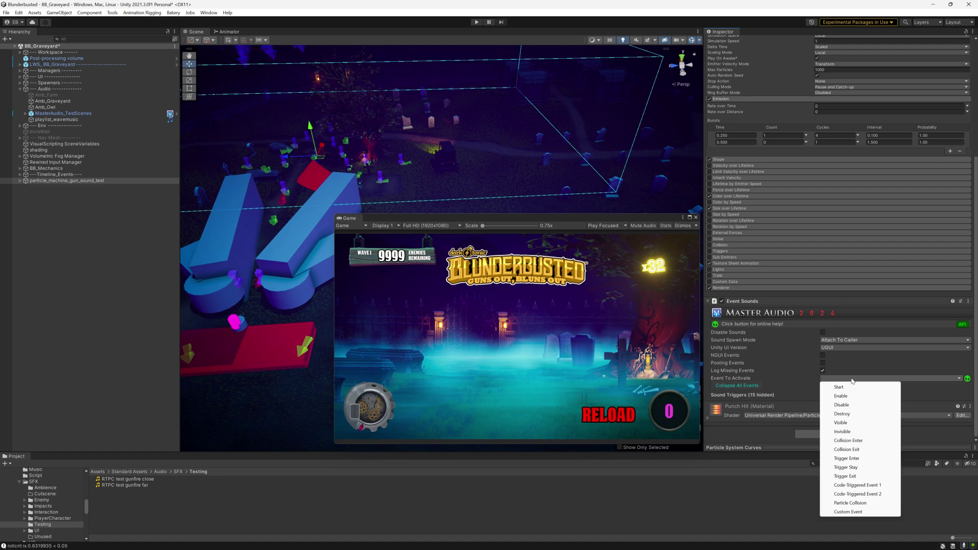
click(854, 424)
scroll(814, 370, down, 4)
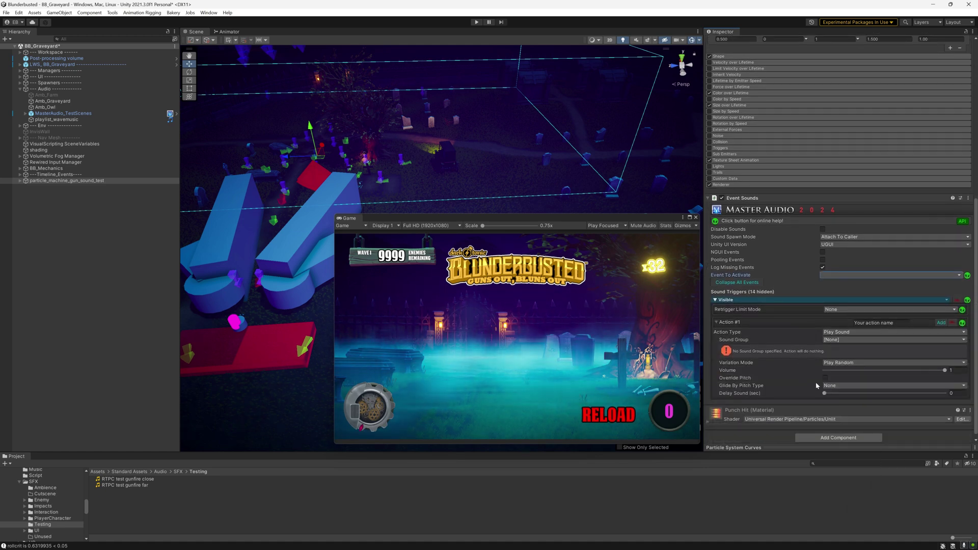
scroll(813, 378, down, 1)
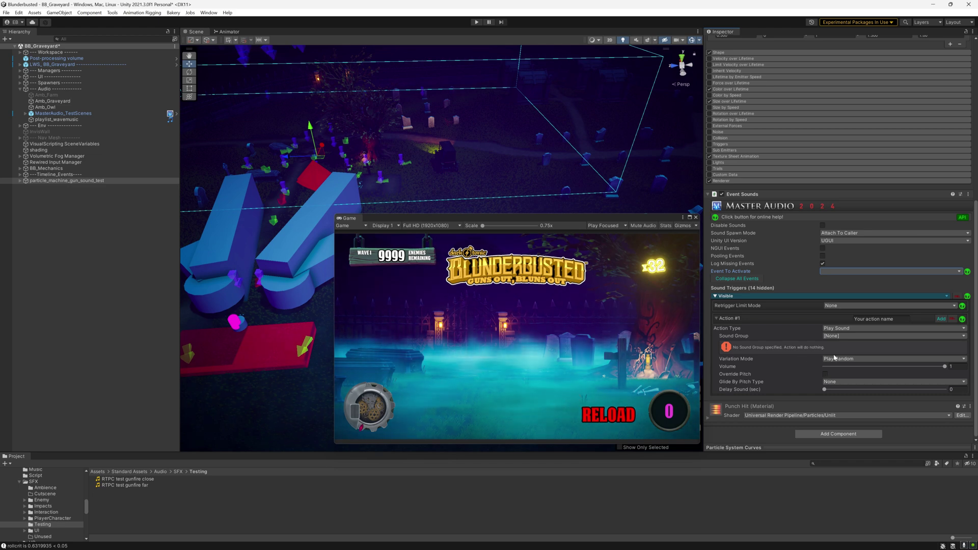
Step: Set the Visible trigger's action to Parameter Command Control with Invoke Parameter Command, and choose mg RTPC test as the command
click(845, 329)
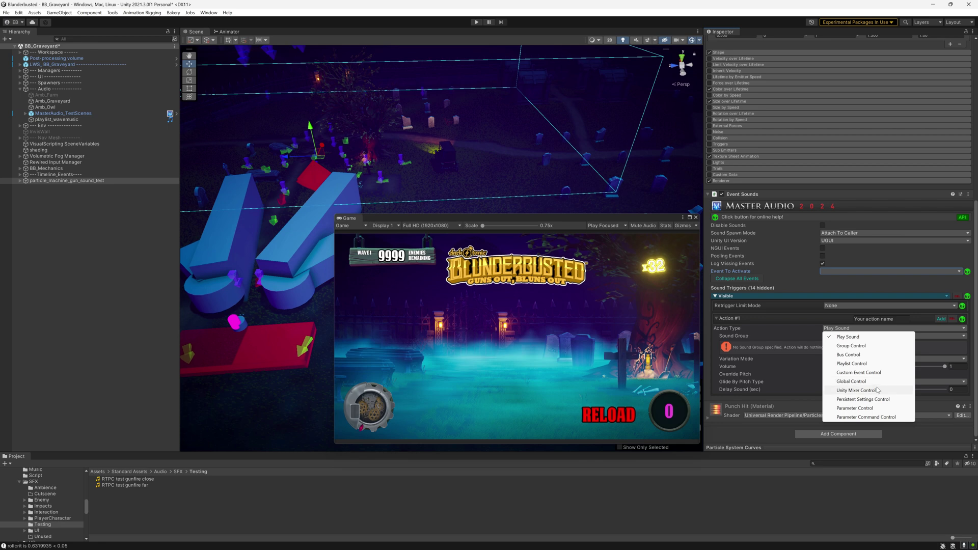
click(884, 417)
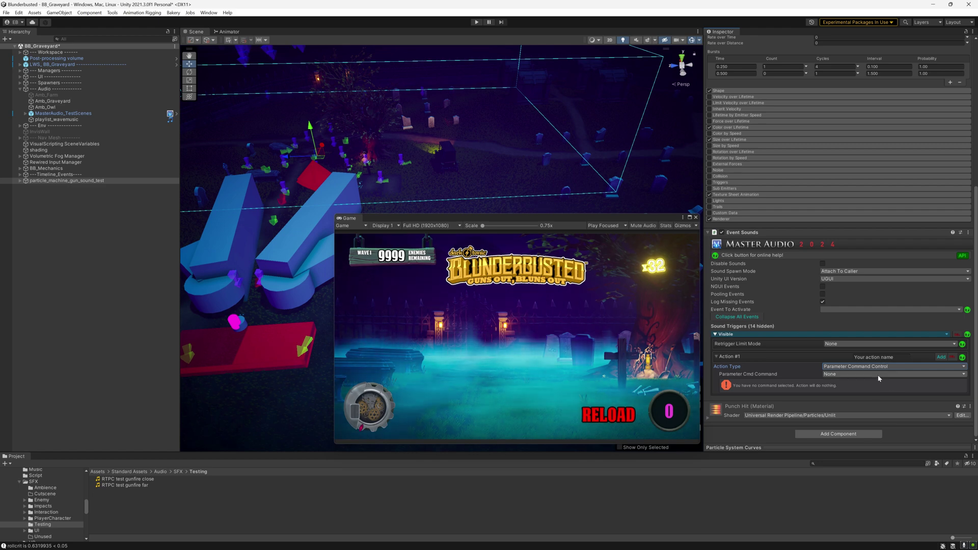
click(889, 374)
click(877, 393)
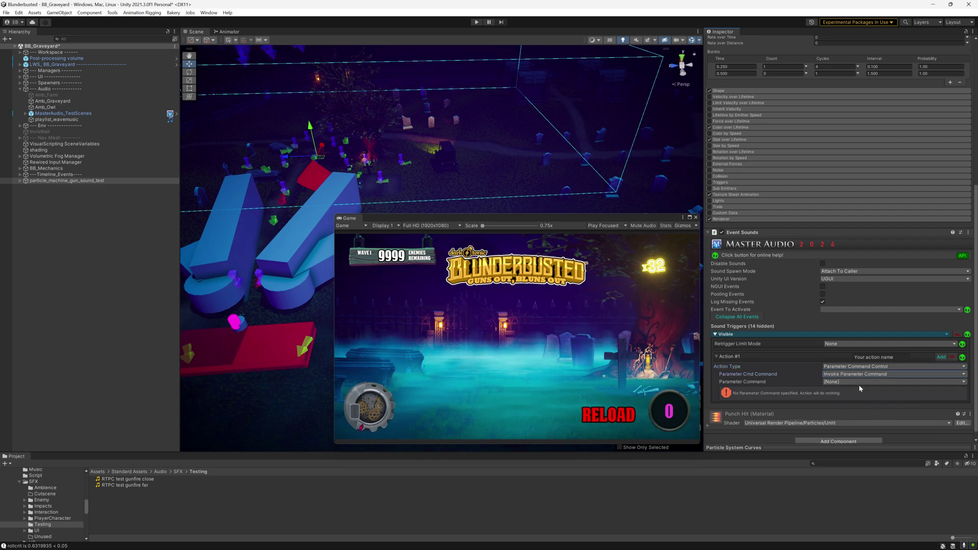
click(861, 382)
click(860, 409)
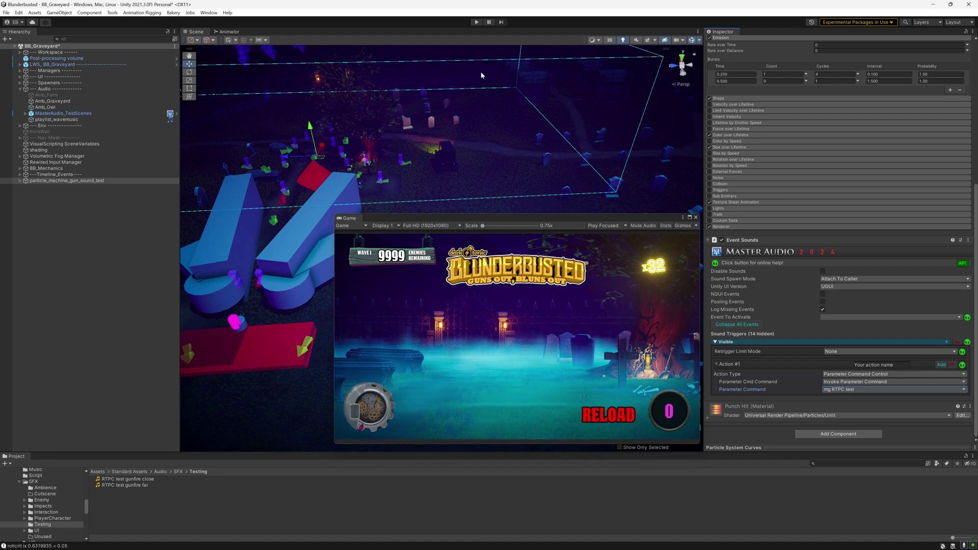
Step: Test the gunfire blend in play mode by moving the machine gun particle nearer and farther in the scene, and stop playback
click(476, 22)
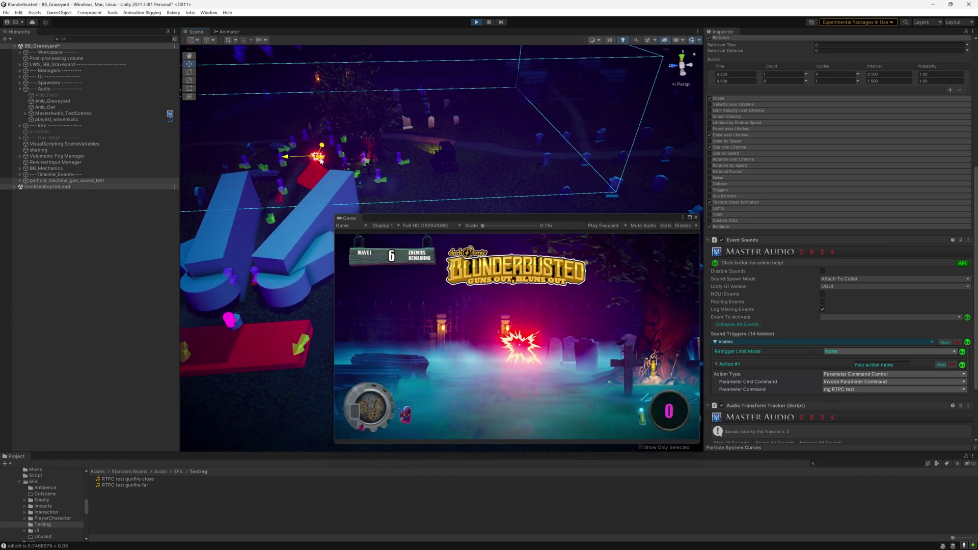
drag(321, 161, 304, 181)
drag(280, 225, 291, 163)
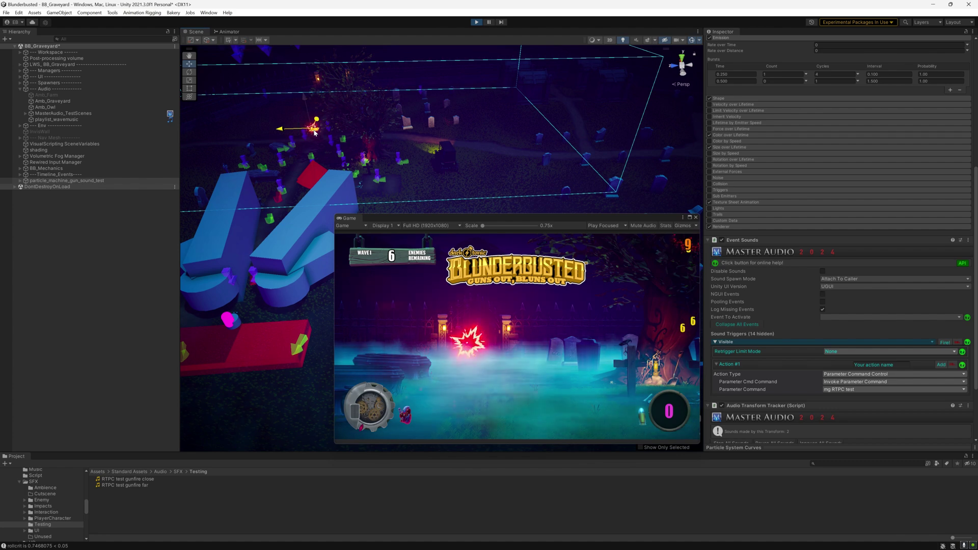
drag(314, 131, 299, 116)
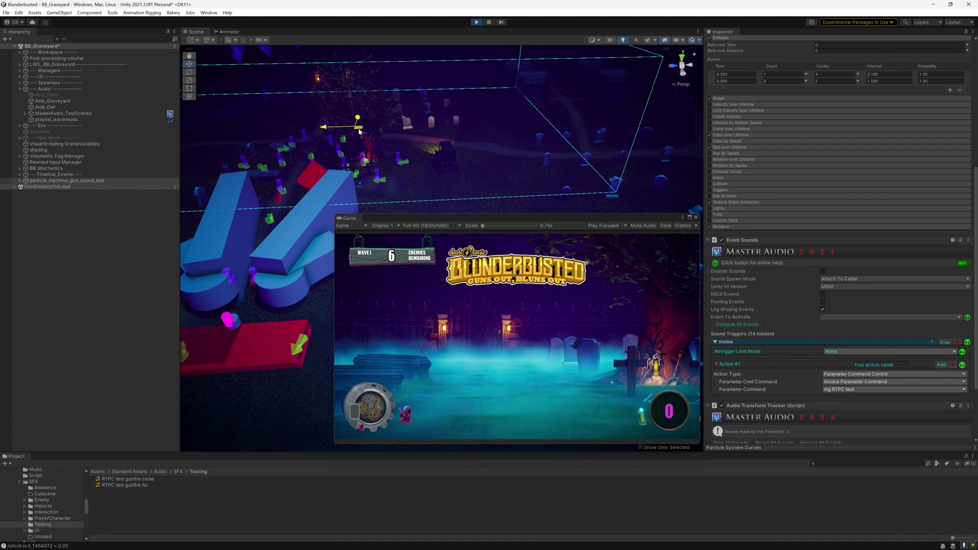
drag(358, 130, 330, 106)
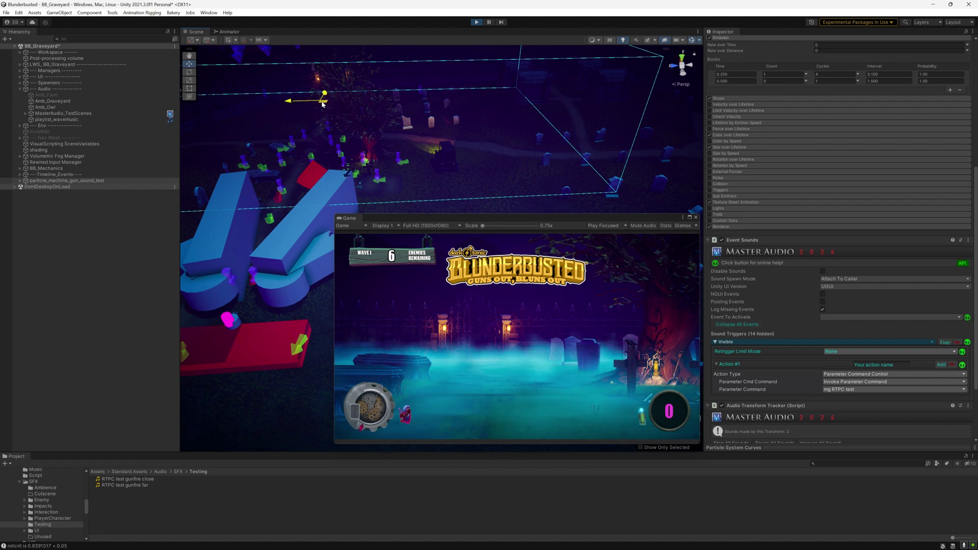
drag(326, 109, 291, 191)
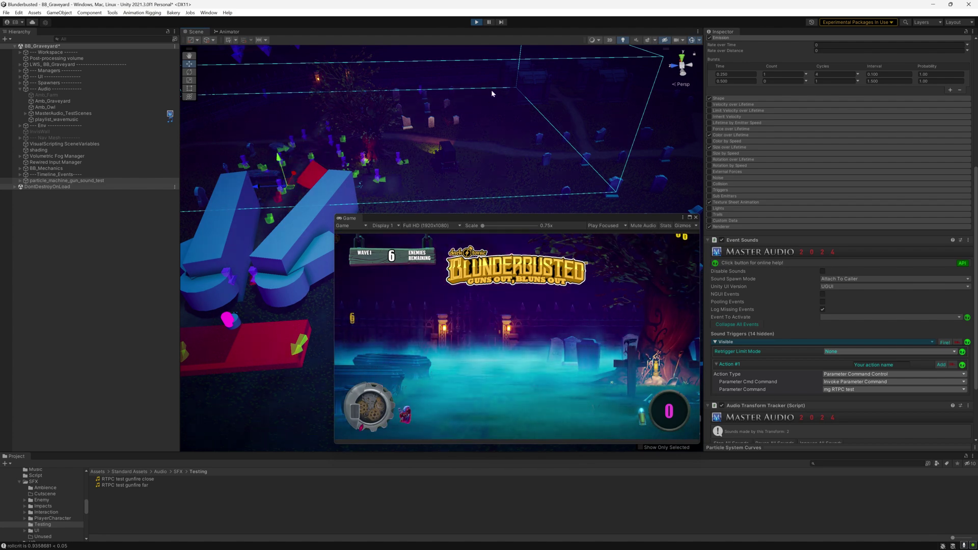
click(476, 23)
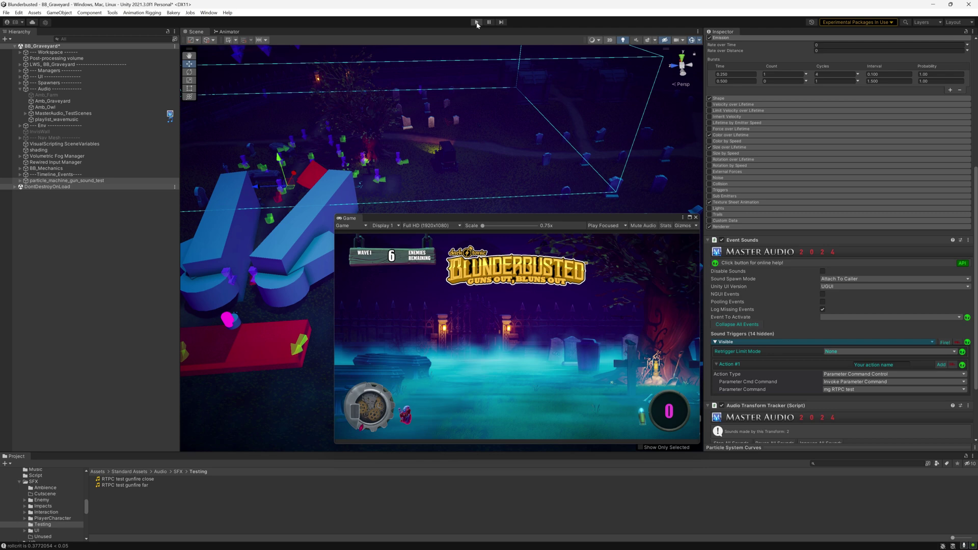